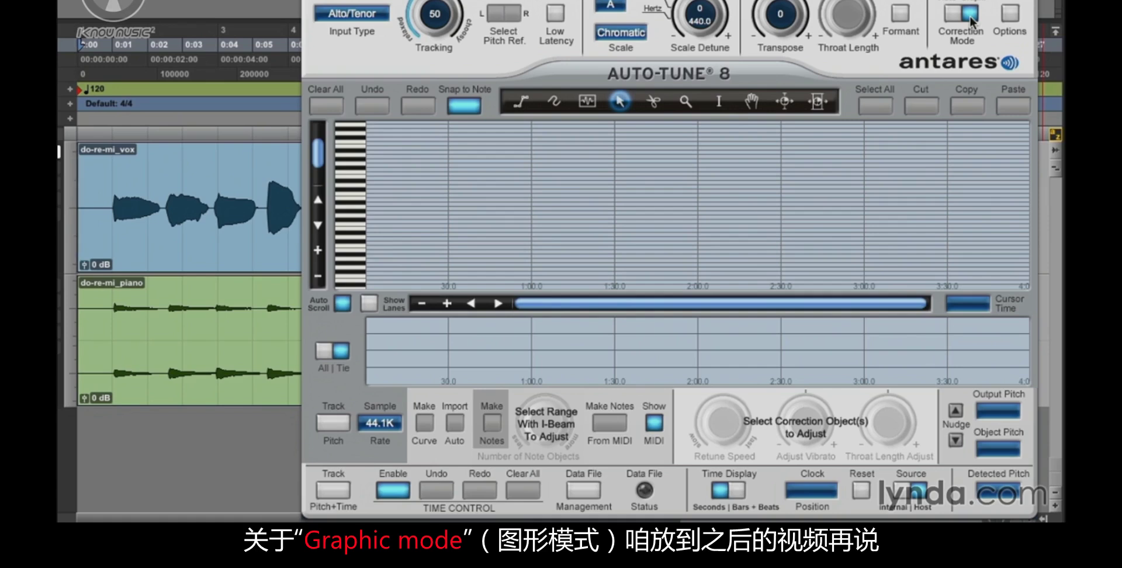
- Switch the correction mode to Auto and keep the input type at Alto/Tenor
click(956, 17)
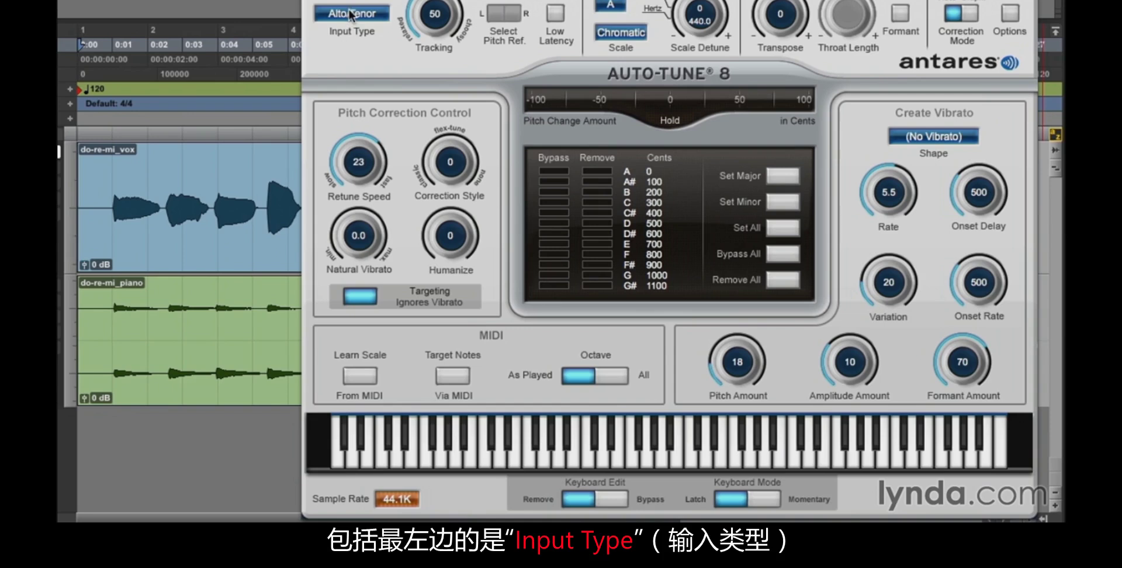
click(380, 17)
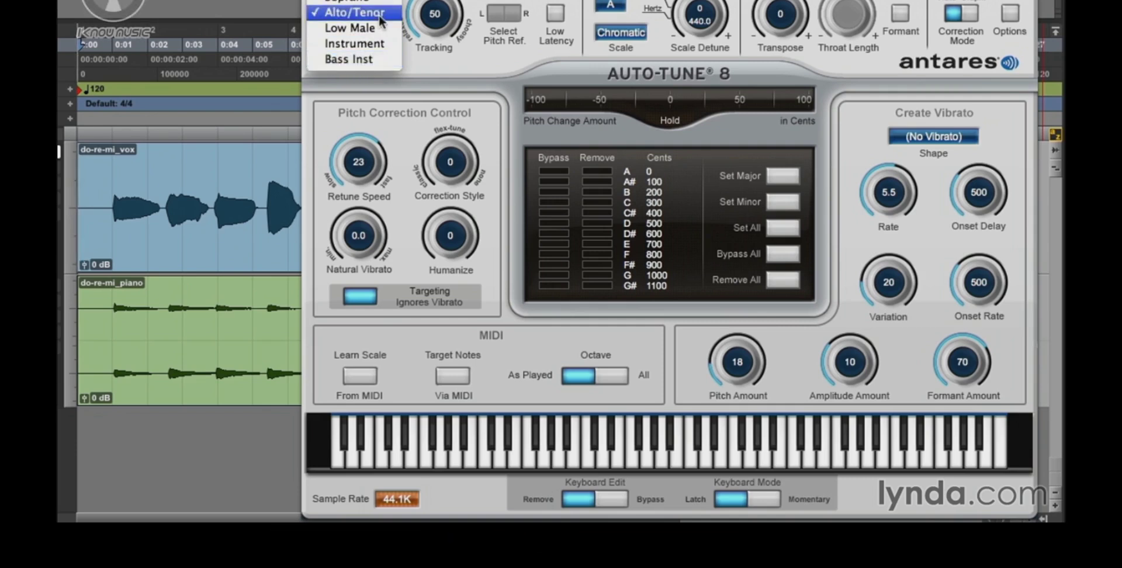
click(351, 13)
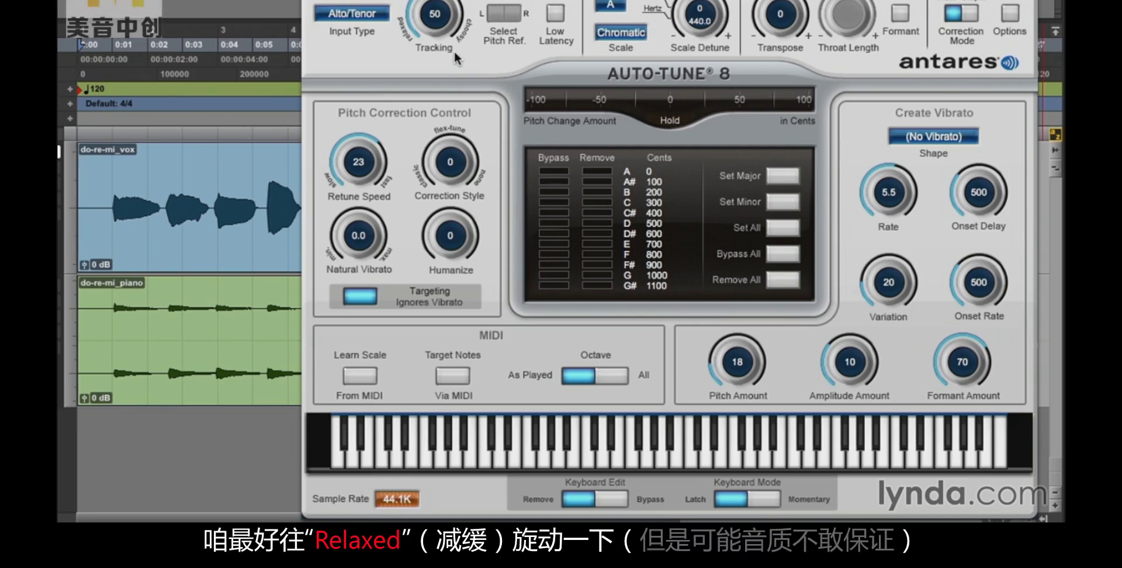
- Try a Tracking value of 76, and return Tracking to 50
drag(441, 16, 422, 44)
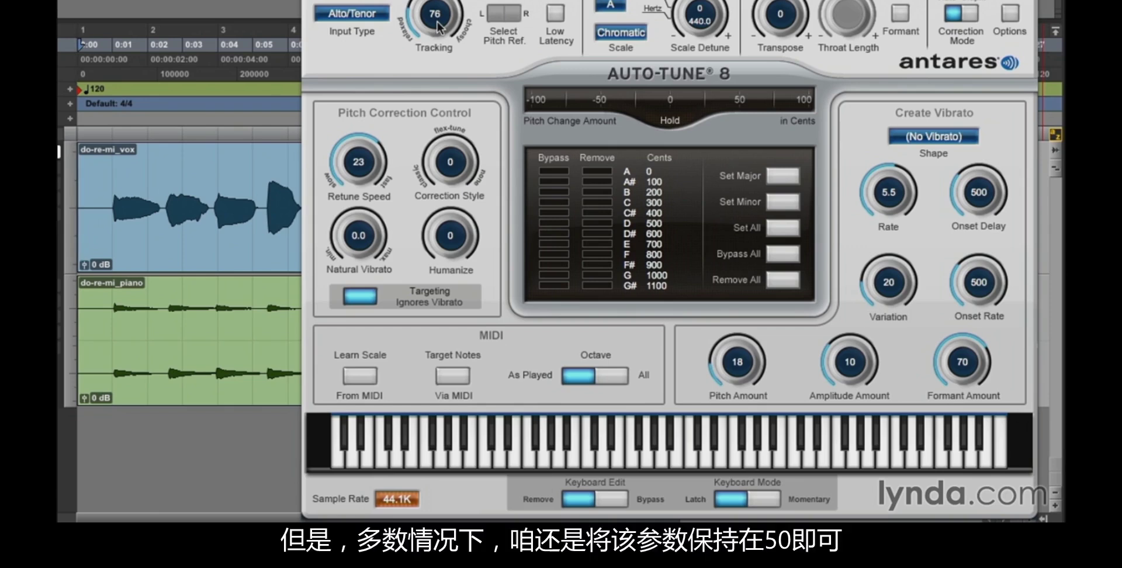
drag(438, 27, 449, 60)
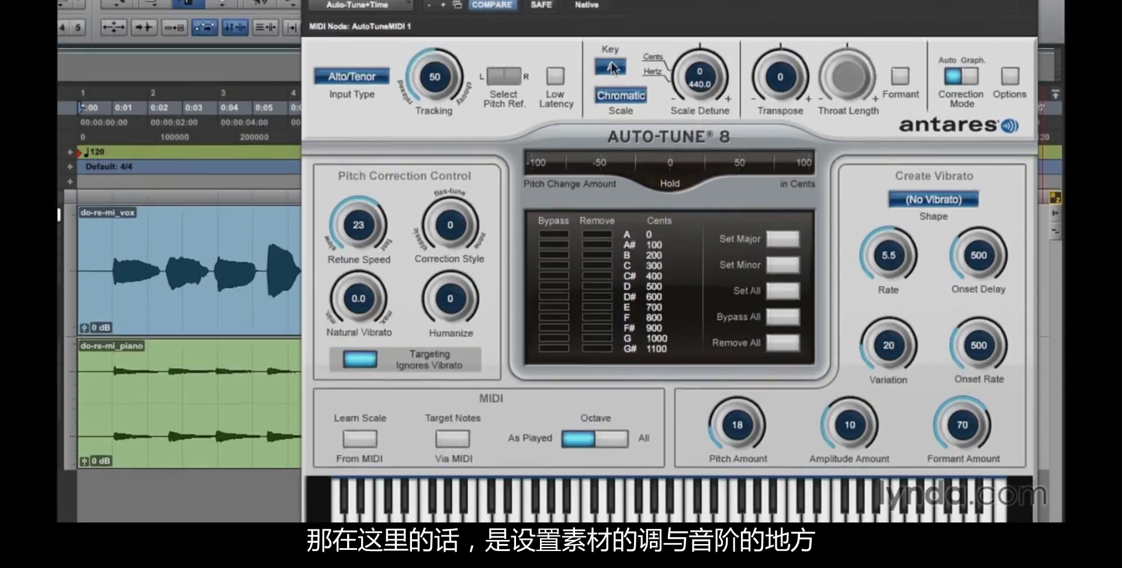
- Keep the key at A and set the scale to Minor
click(610, 7)
click(611, 88)
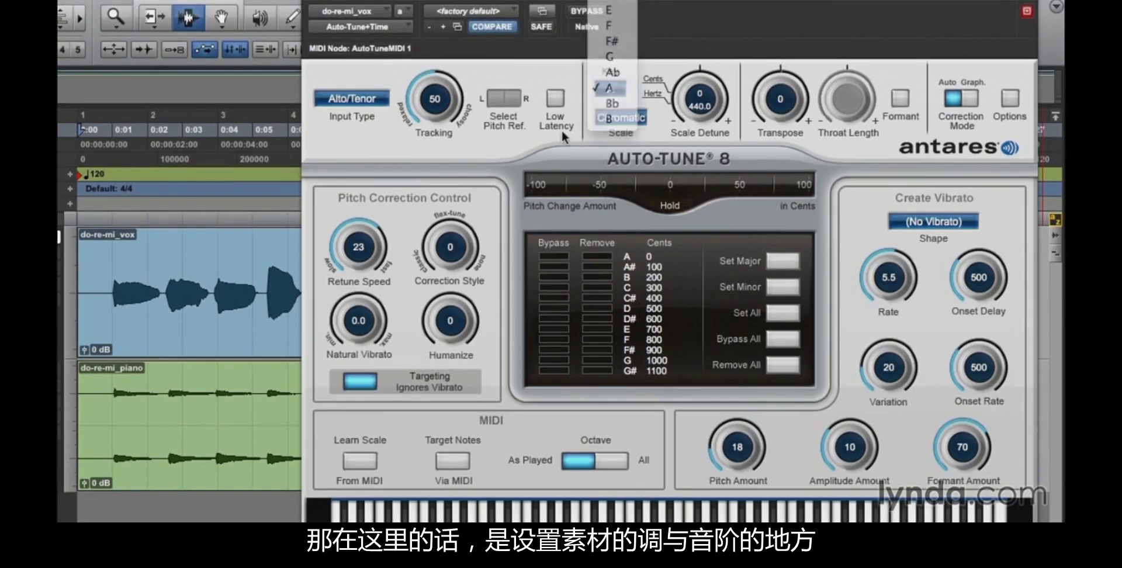
click(616, 117)
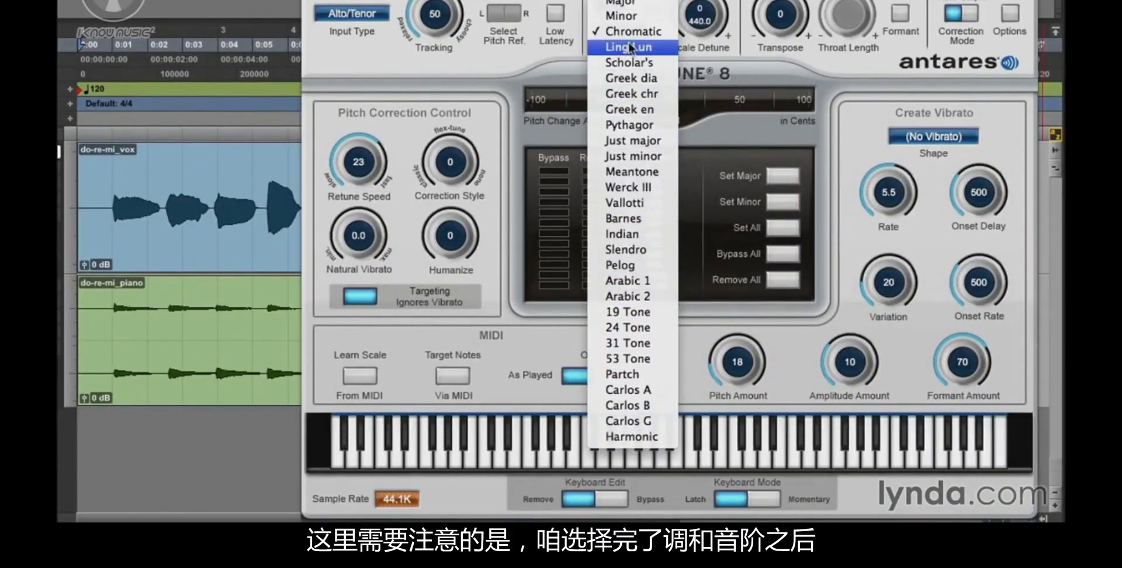
click(633, 16)
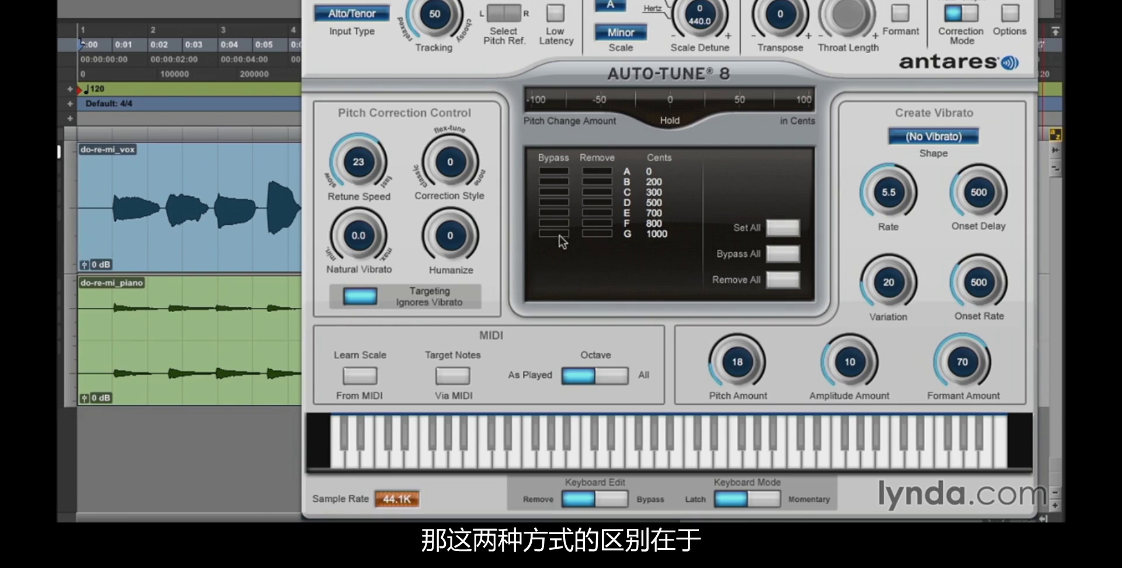
- Try bypassing and removing note A in the scale's note list, clearing each setting again
click(556, 171)
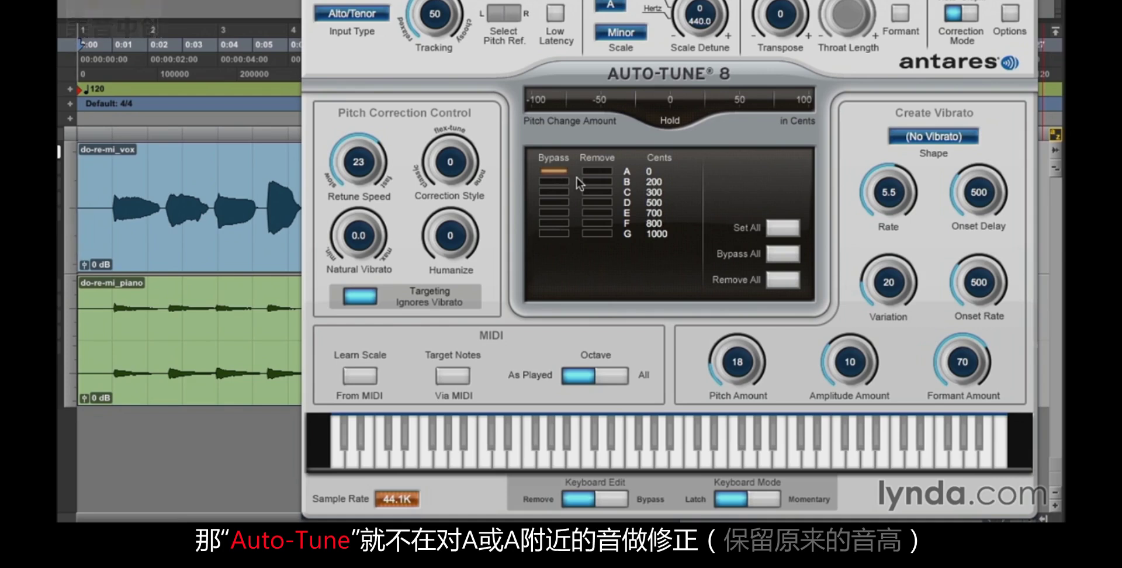
click(561, 171)
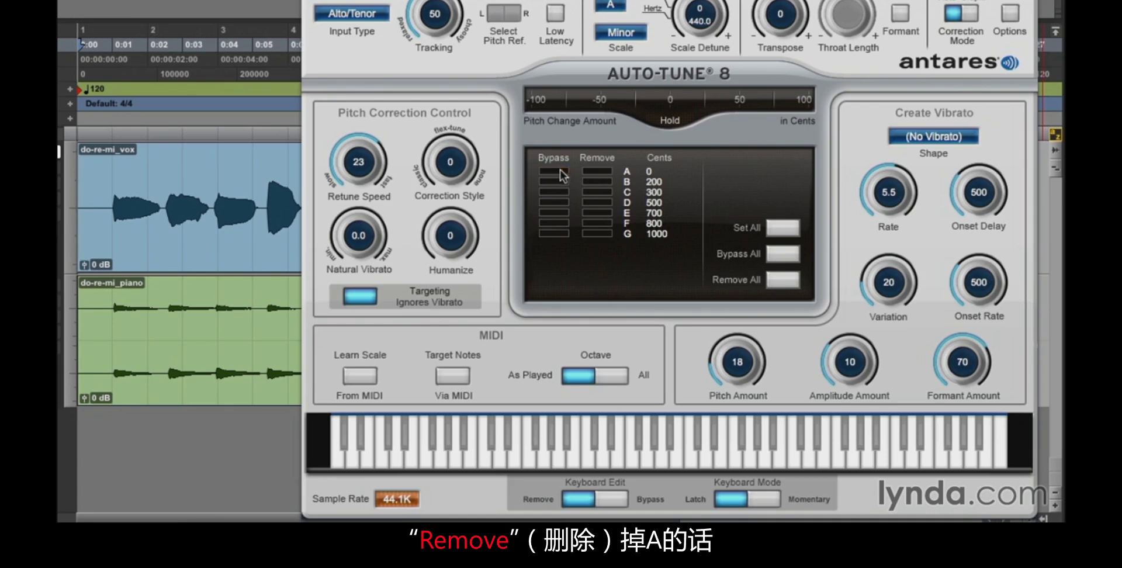
click(596, 172)
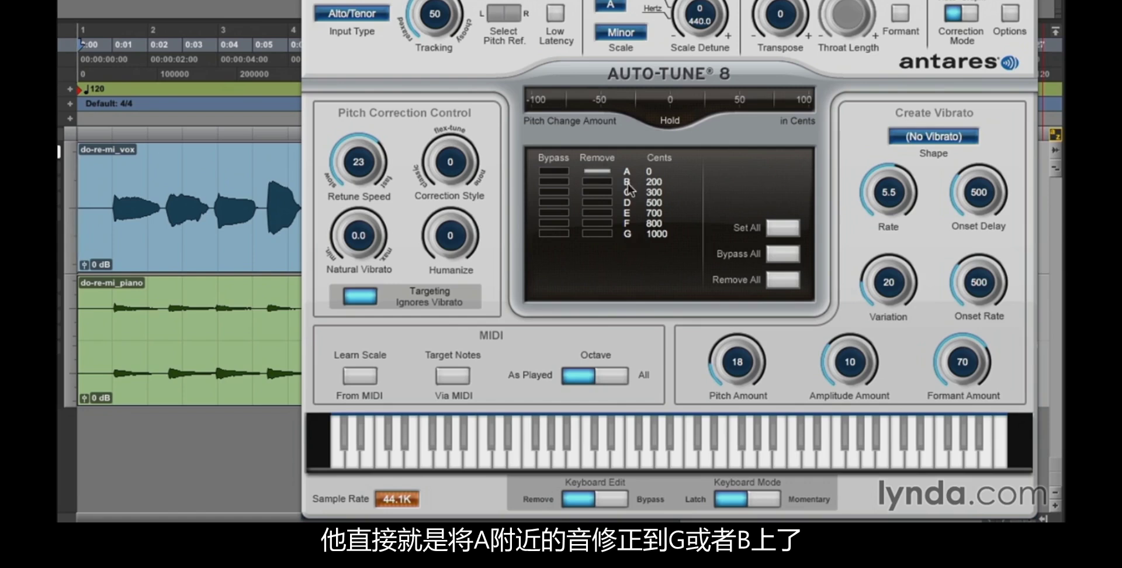
click(597, 171)
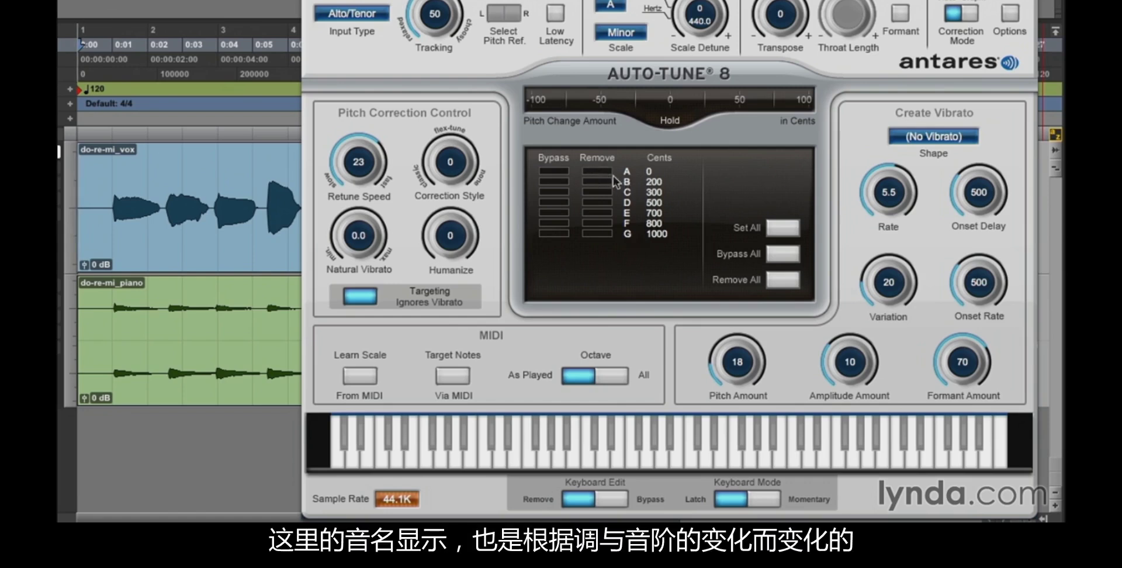
- Set the scale to Major, compare it with Chromatic, and return it to Major
click(609, 35)
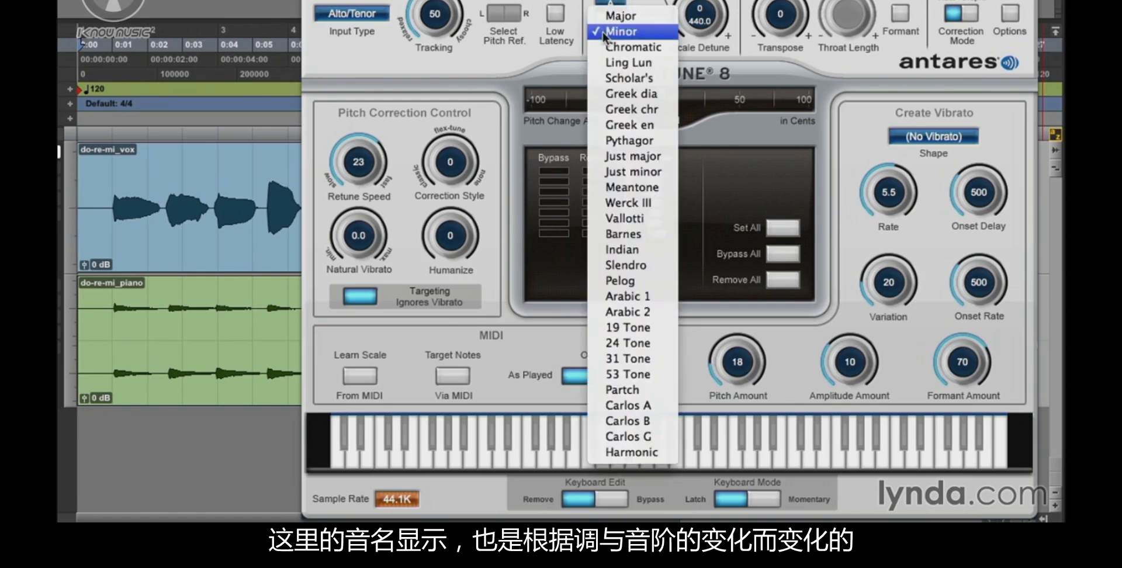
click(620, 16)
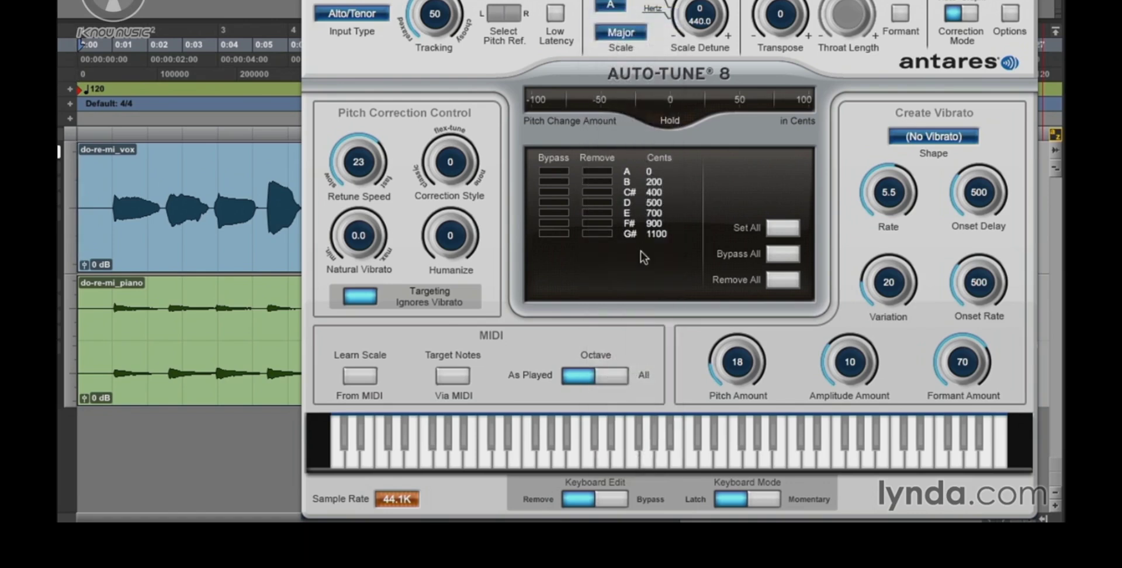
click(643, 34)
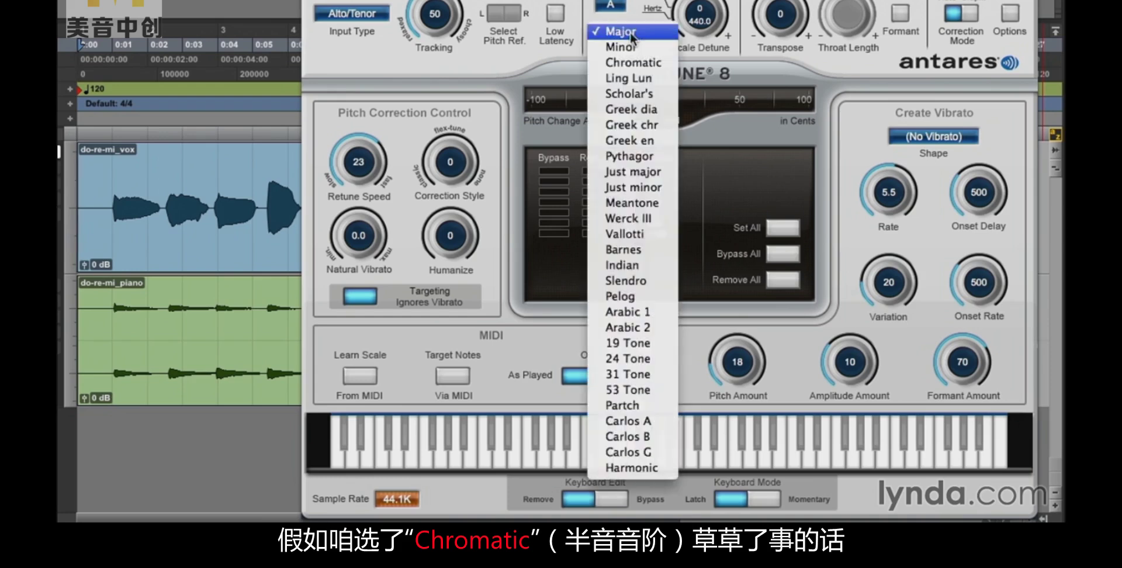
click(630, 61)
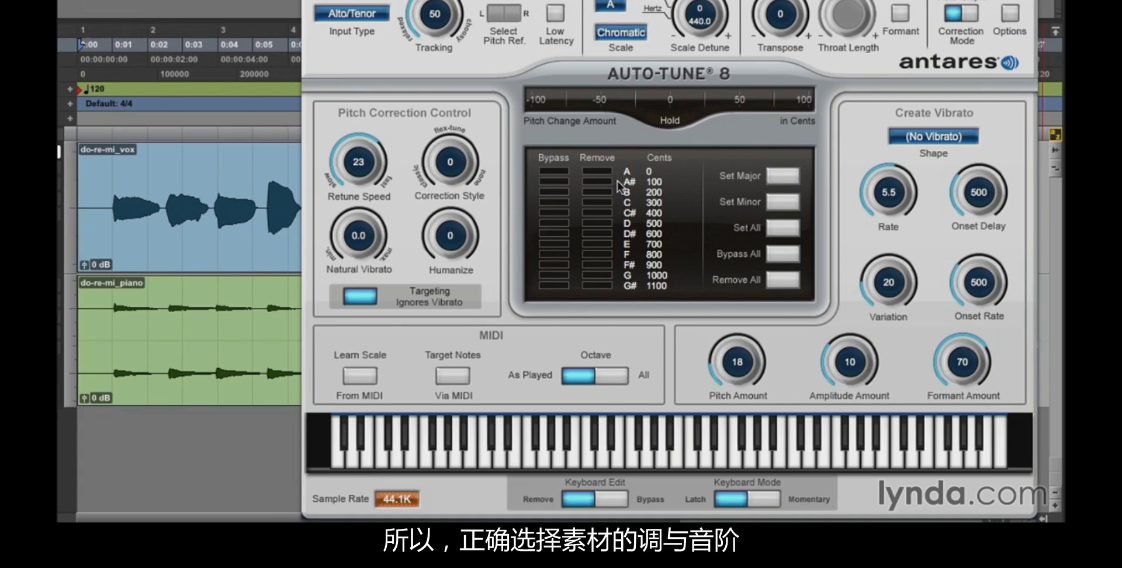
click(621, 30)
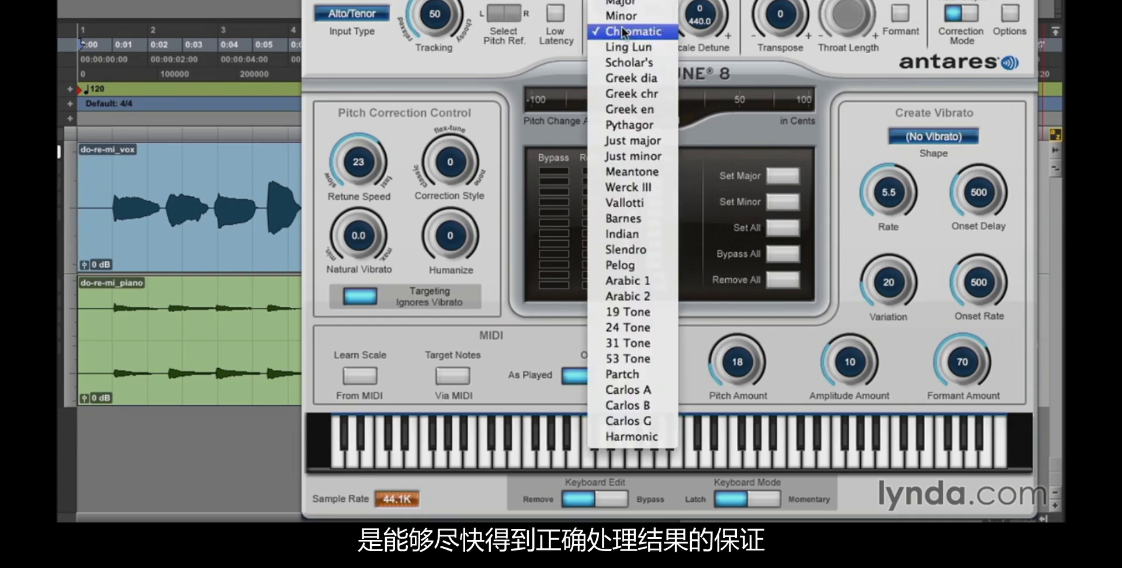
click(652, 3)
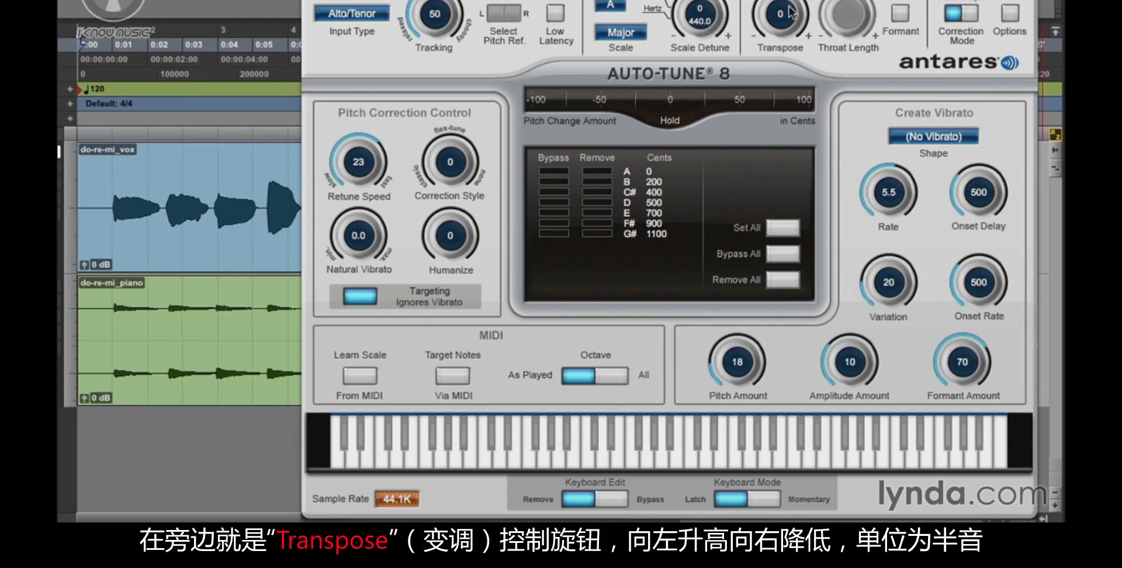
- Transpose the vocal up 12 semitones and play it back to hear the effect
mouse_move(785, 22)
mouse_down()
mouse_move(778, 4)
mouse_move(781, 21)
mouse_up()
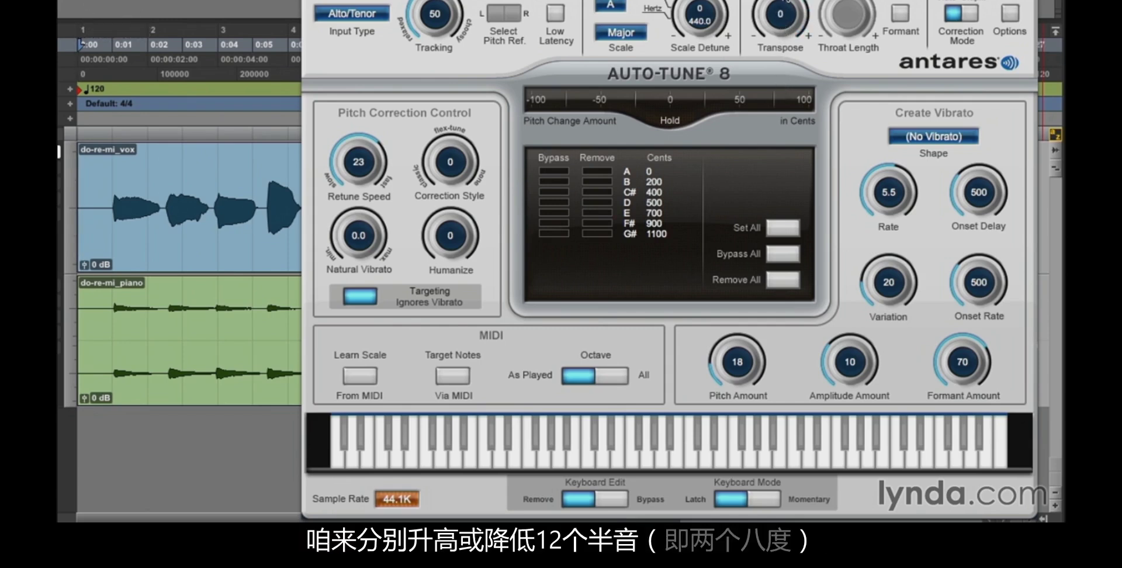
mouse_move(773, 9)
mouse_down()
mouse_move(789, 21)
mouse_move(787, 9)
mouse_up()
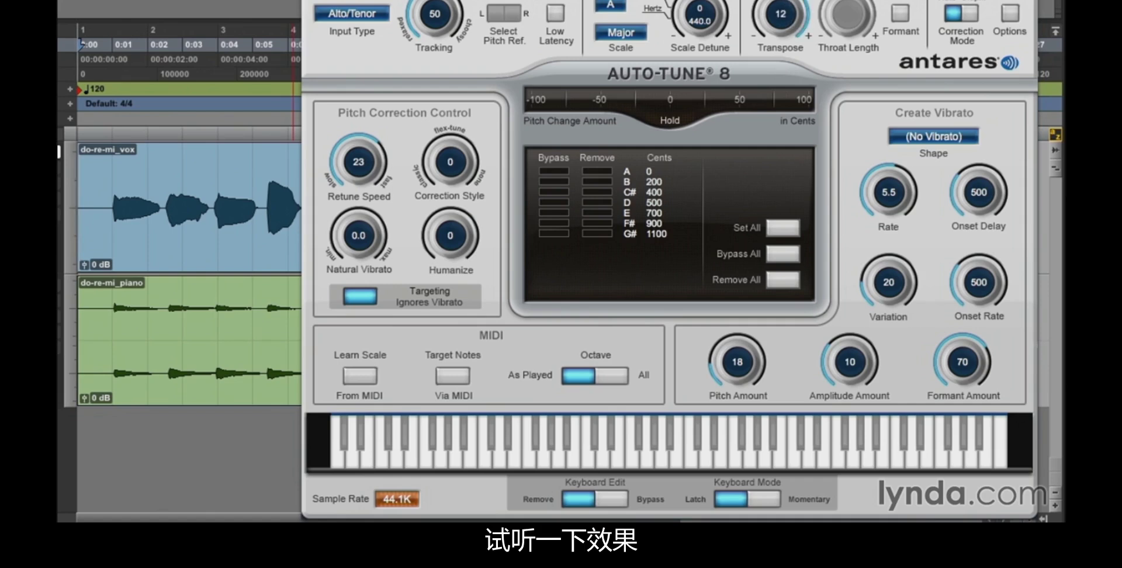
key(space)
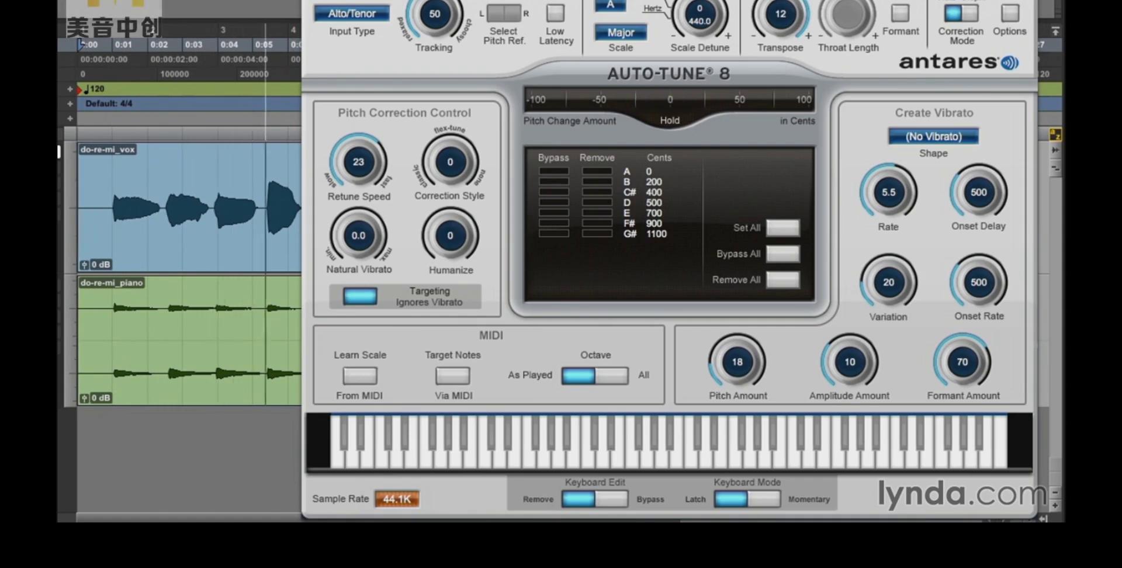
- Try transposing the vocal down 12 semitones, and bring Transpose back up to -1
drag(783, 15, 784, 209)
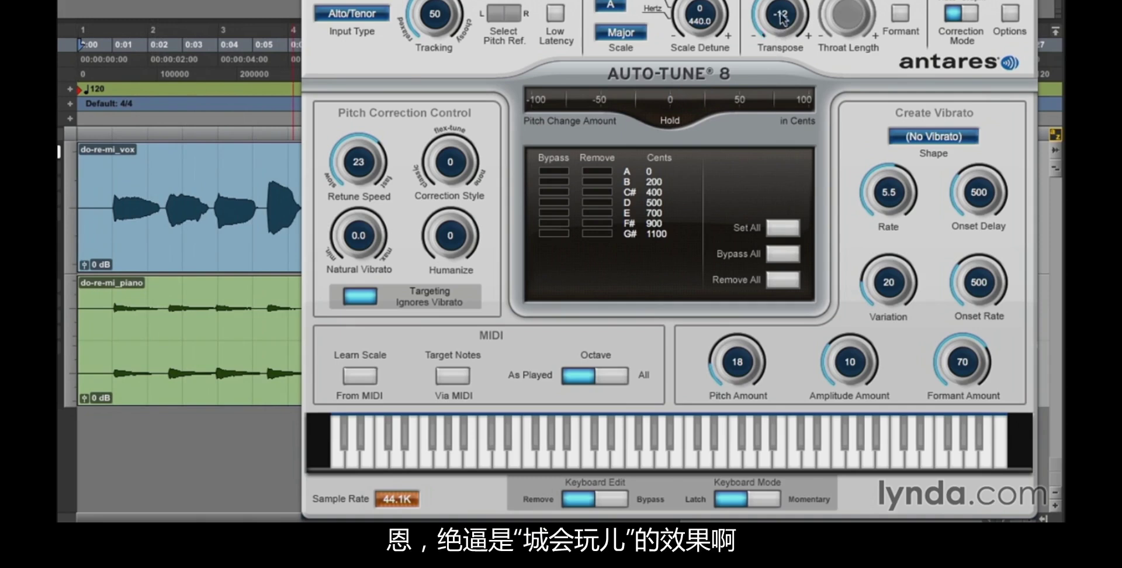
drag(782, 19, 782, 14)
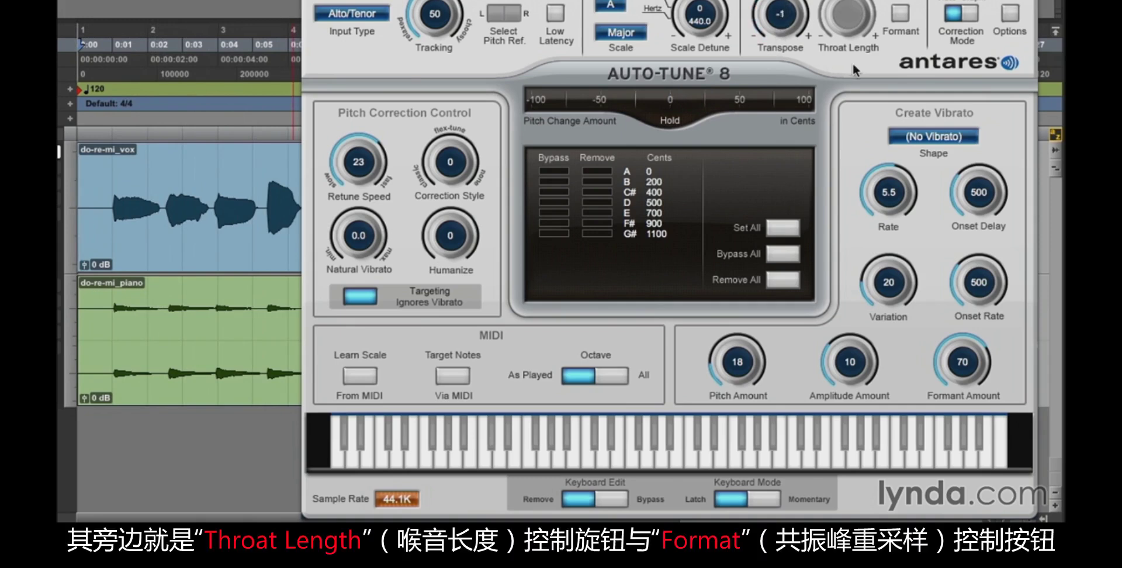
- Try enabling formant correction, and turn it off again
click(899, 17)
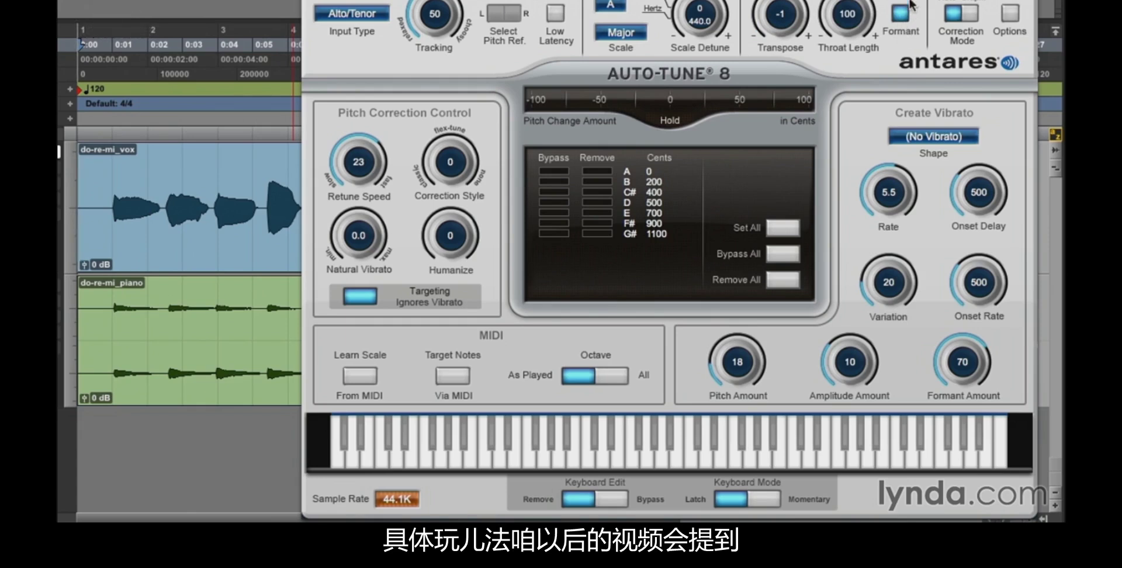
click(903, 16)
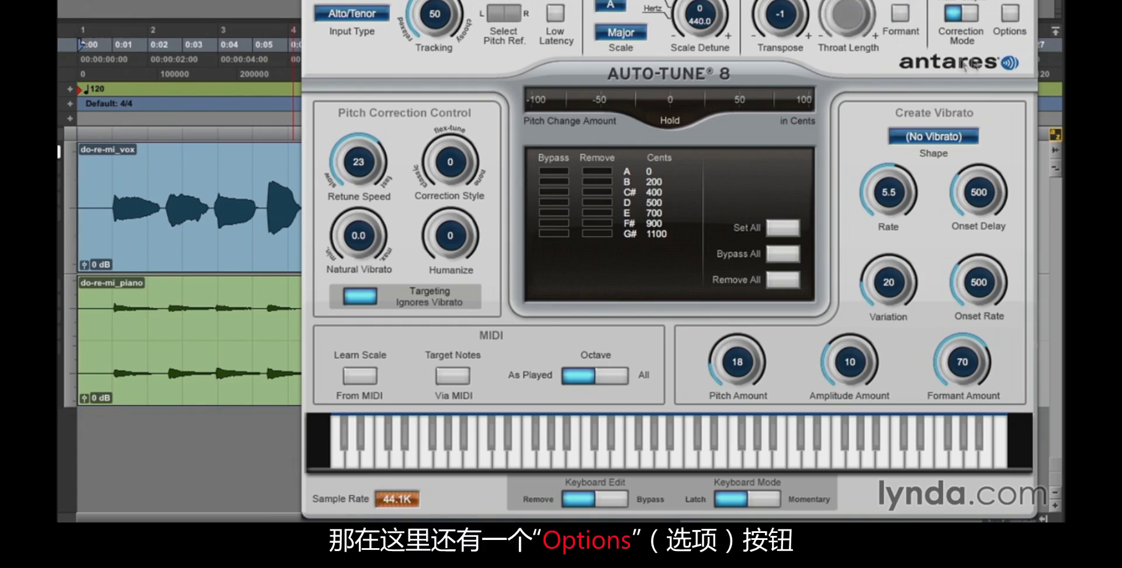
- Open the plug-in options, keep the buffer length at 240 seconds, and save the options
click(1012, 13)
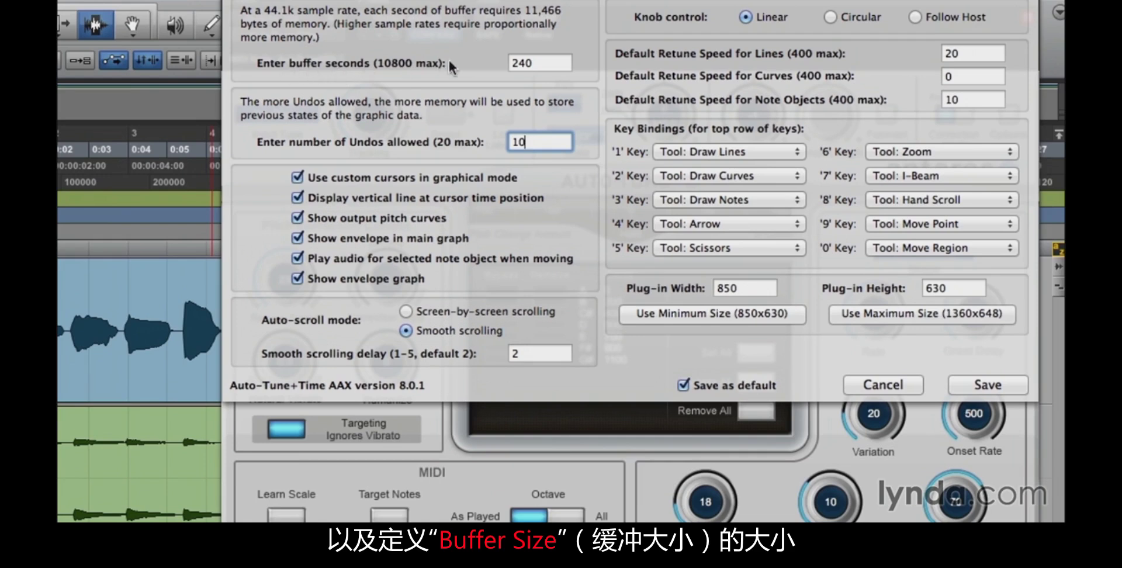
click(538, 62)
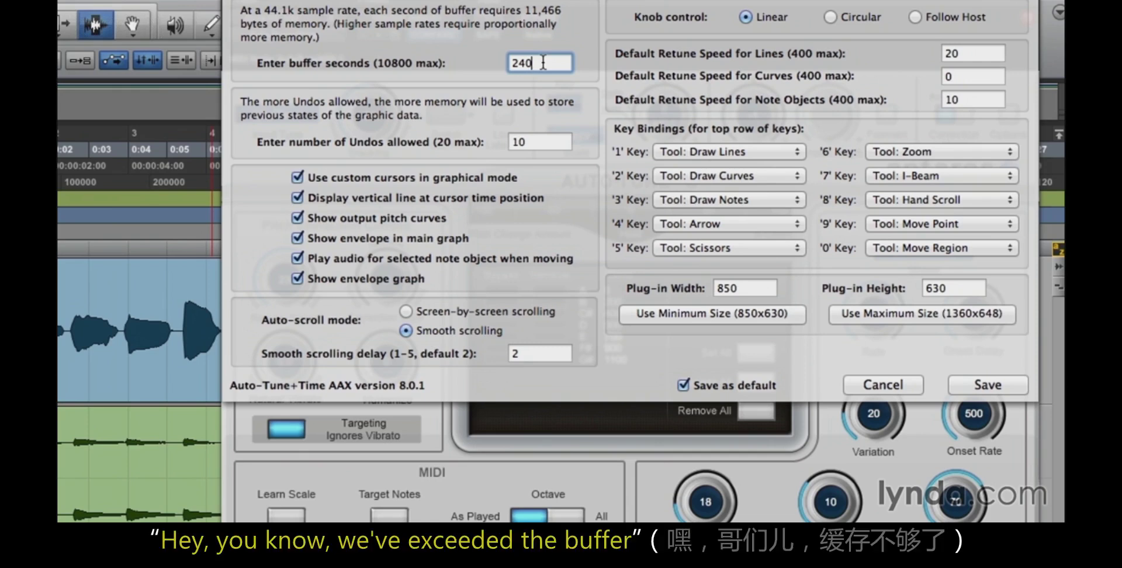
click(989, 386)
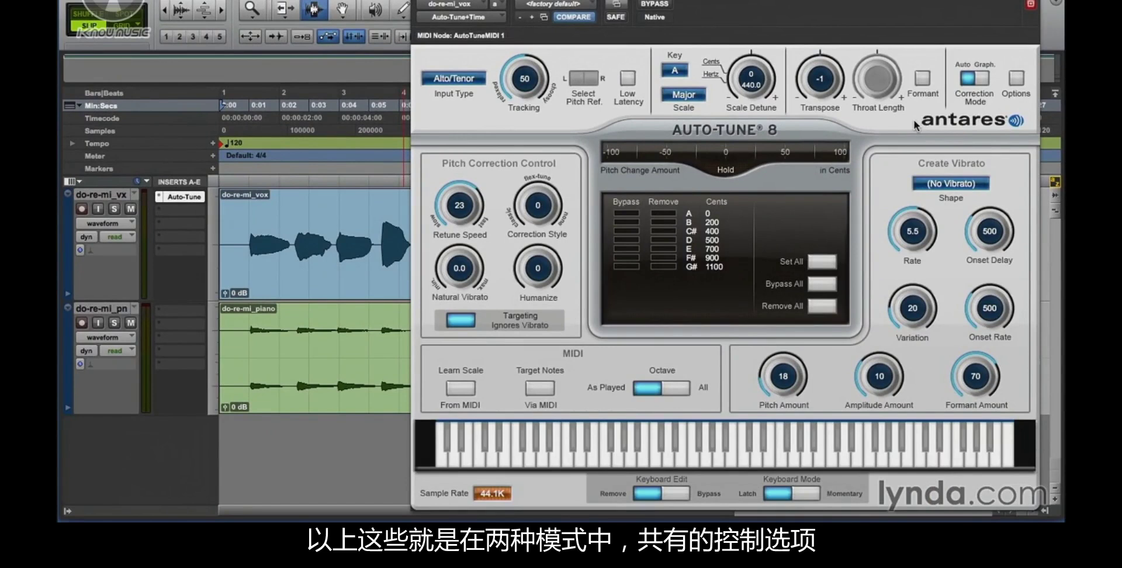
- Switch the correction mode to Graphical for a brief look, and return it to Auto
click(984, 83)
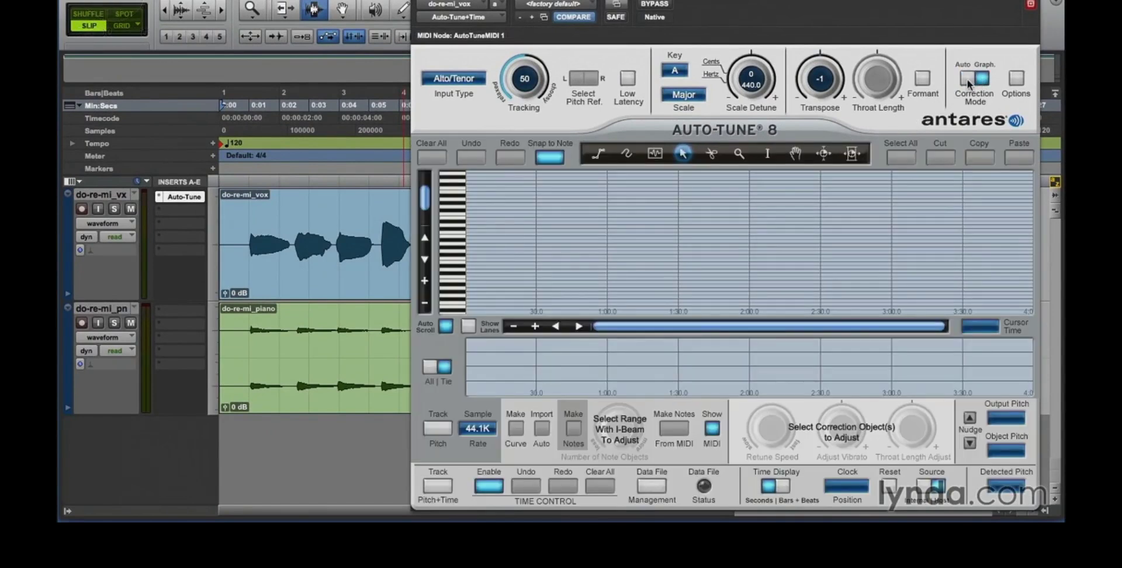
click(967, 78)
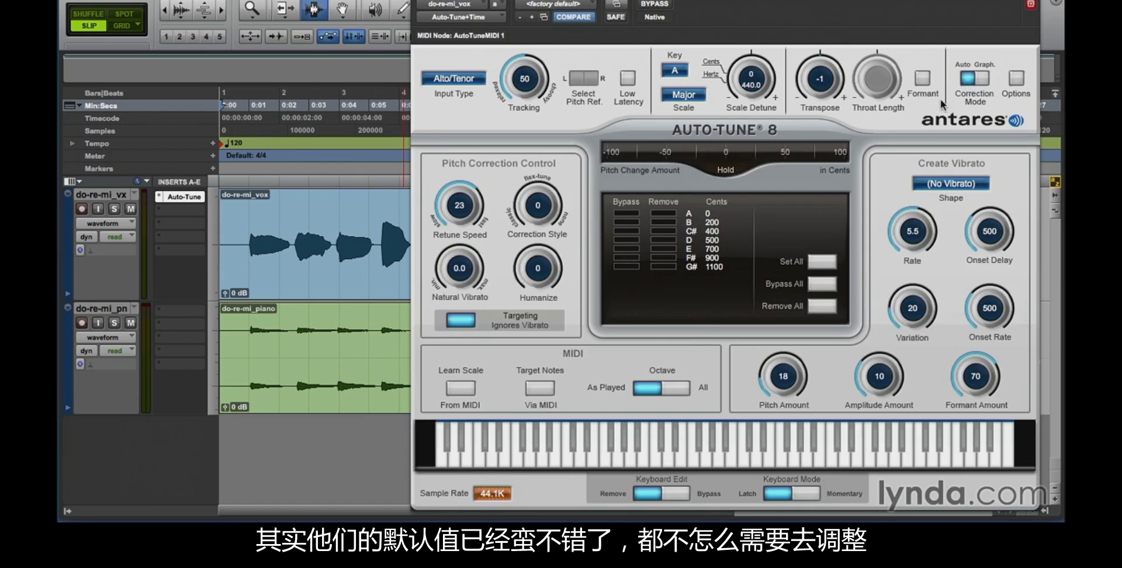